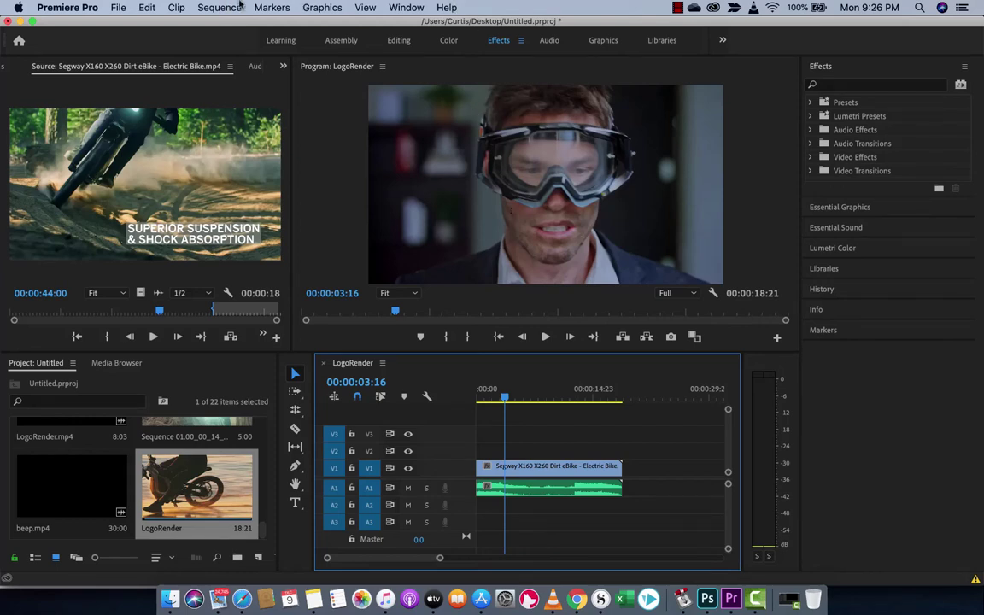
# - Drag the LogoRender playhead along the ruler and park it at 00:00:02:22
pyautogui.click(72, 7)
pyautogui.click(75, 5)
pyautogui.moveTo(512, 399)
pyautogui.mouseDown()
pyautogui.moveTo(595, 396)
pyautogui.moveTo(544, 389)
pyautogui.moveTo(502, 399)
pyautogui.mouseUp()
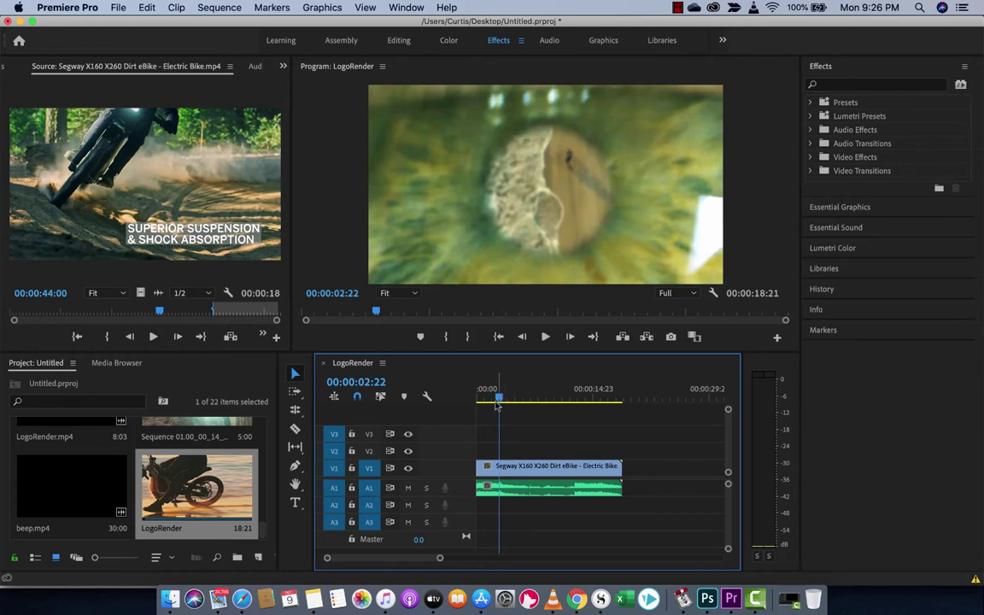
# - Add a marker at 00:00:02:22 with M, then scrub ahead to preview later frames
pyautogui.press('m')
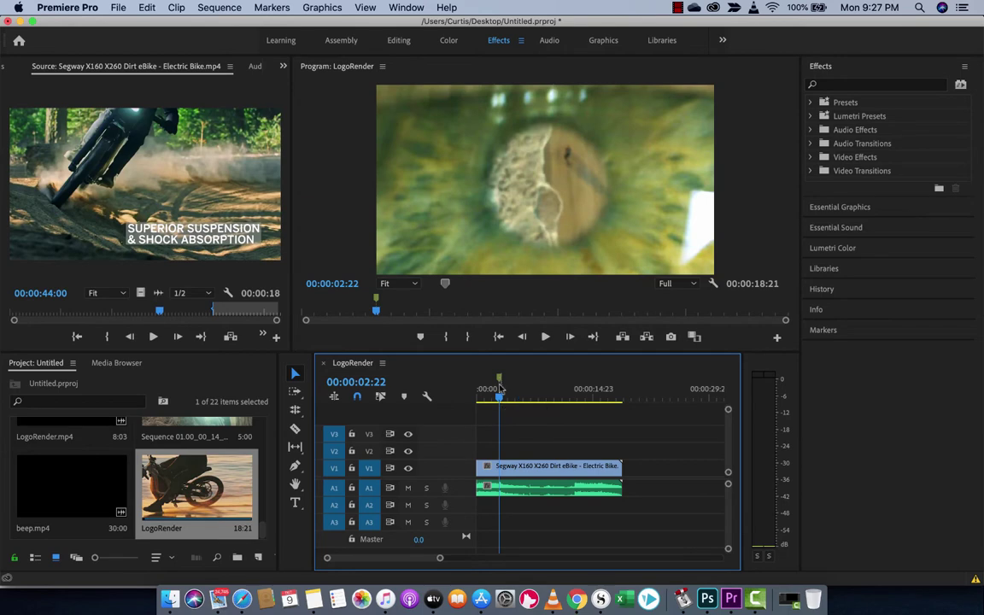
pyautogui.click(504, 398)
pyautogui.moveTo(514, 402)
pyautogui.mouseDown()
pyautogui.moveTo(545, 396)
pyautogui.moveTo(486, 398)
pyautogui.moveTo(547, 399)
pyautogui.moveTo(507, 400)
pyautogui.moveTo(532, 400)
pyautogui.moveTo(507, 416)
pyautogui.mouseUp()
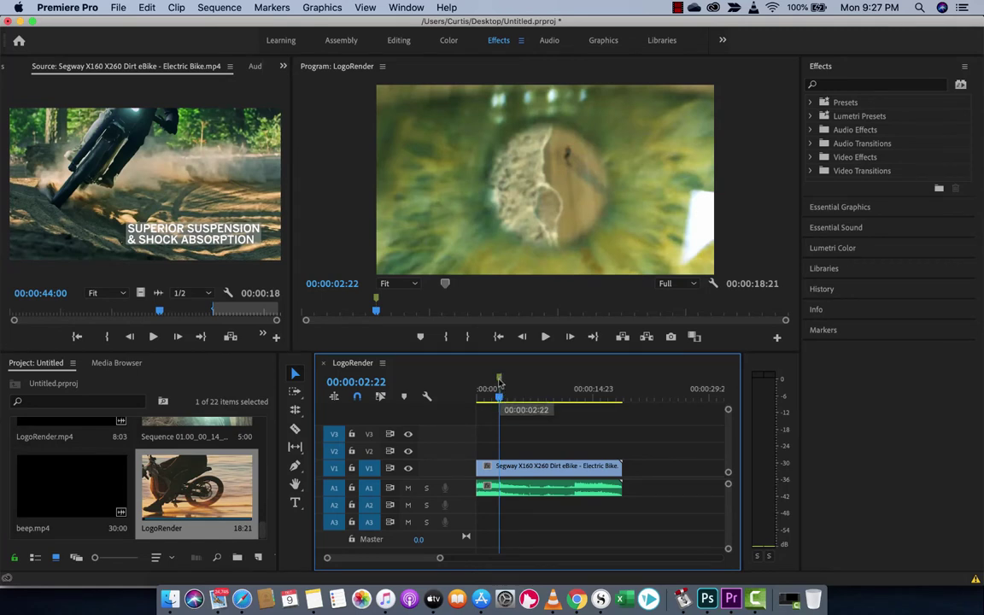
# - Name the 00:00:02:22 marker 'The Electric Bike', comment it 'Lower third', and make it red
pyautogui.doubleClick(500, 380)
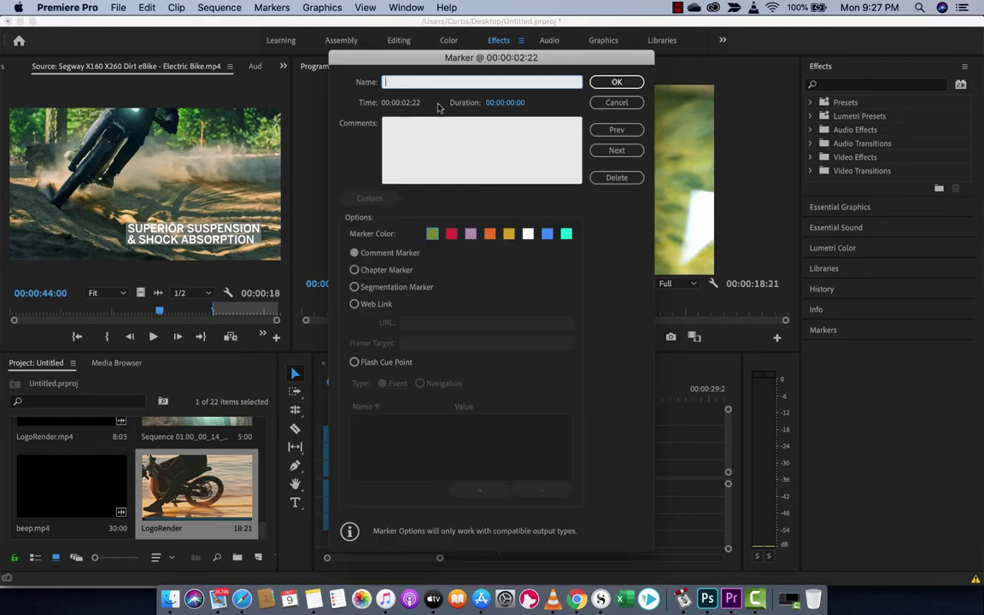
pyautogui.moveTo(445, 62)
pyautogui.mouseDown()
pyautogui.moveTo(494, 48)
pyautogui.moveTo(424, 46)
pyautogui.mouseUp()
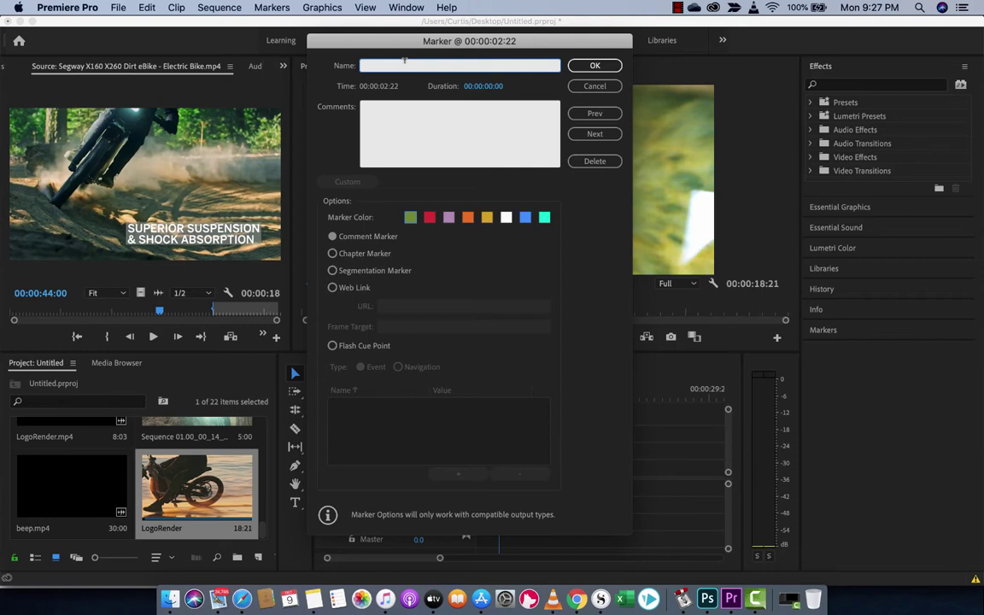
pyautogui.write('Lower')
pyautogui.press('super+a')
pyautogui.write('The Elect')
pyautogui.press('Tab')
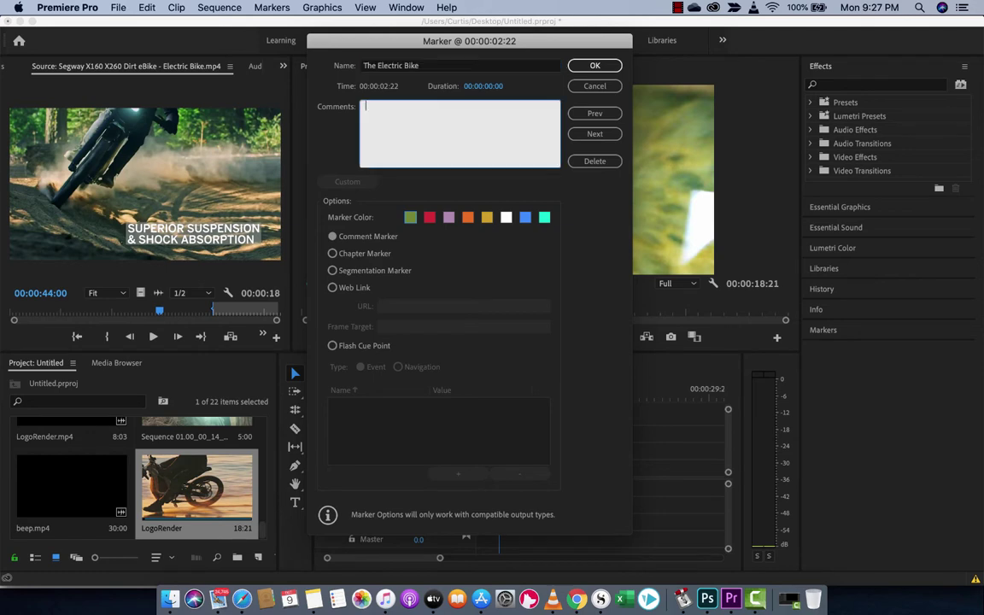
pyautogui.write('Lower third')
pyautogui.moveTo(377, 41)
pyautogui.mouseDown()
pyautogui.moveTo(660, 36)
pyautogui.moveTo(644, 44)
pyautogui.mouseUp()
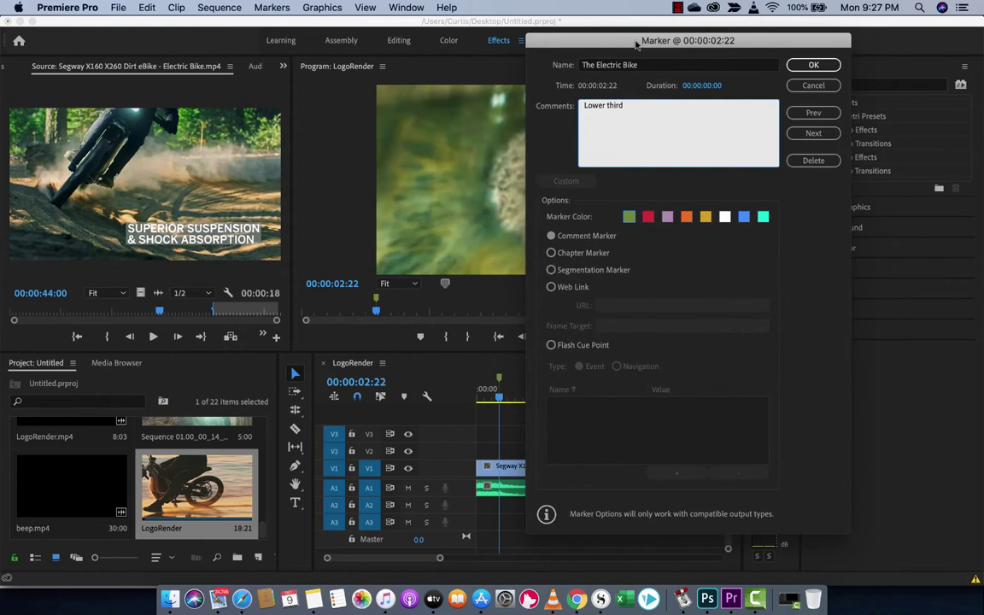
pyautogui.click(649, 217)
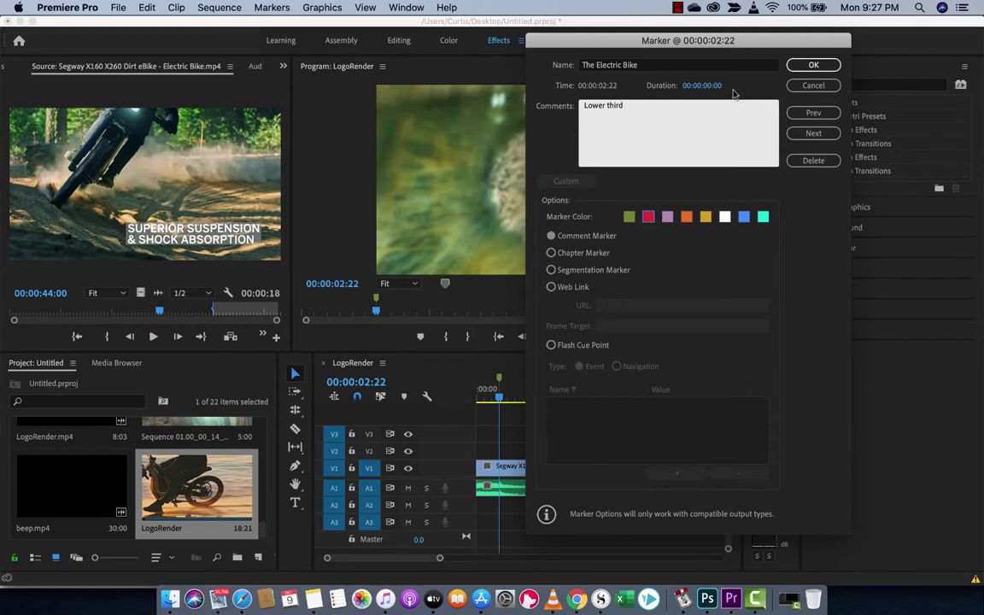
pyautogui.click(815, 66)
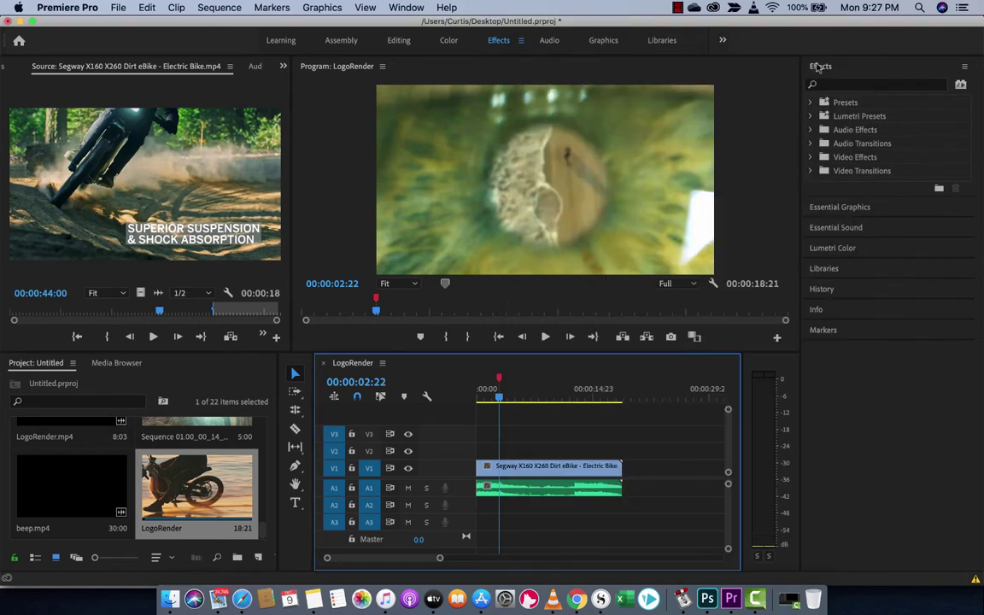
# - Set The Electric Bike marker's duration to 00:00:04:00 in its marker settings
pyautogui.doubleClick(500, 380)
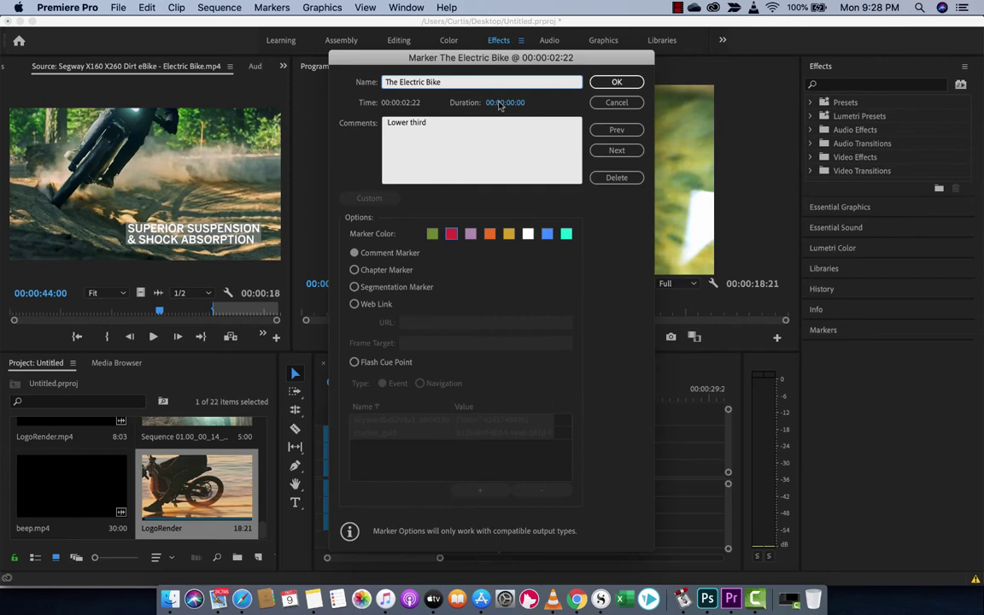
pyautogui.moveTo(484, 68); pyautogui.dragTo(217, 75)
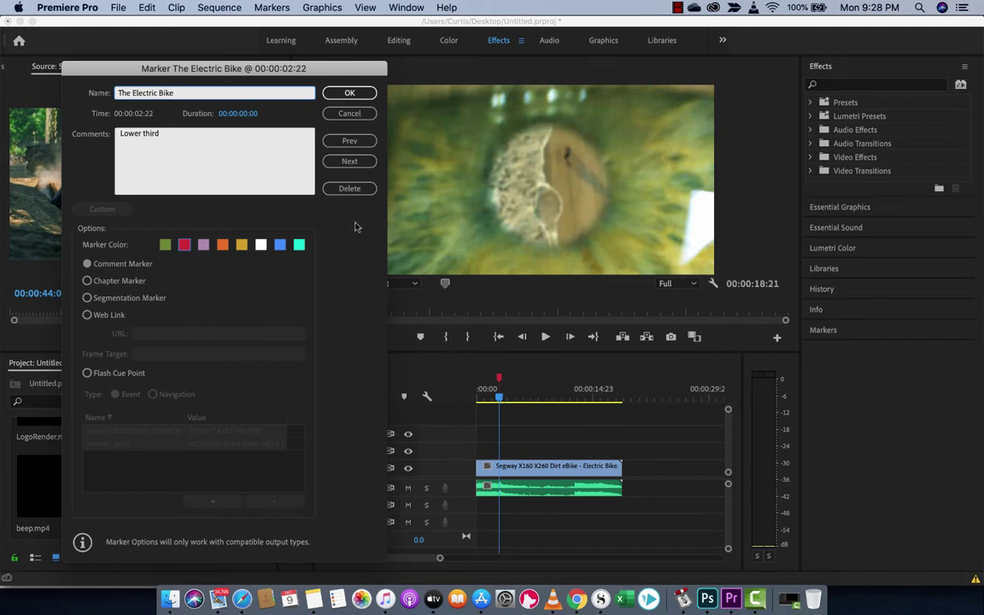
pyautogui.click(234, 114)
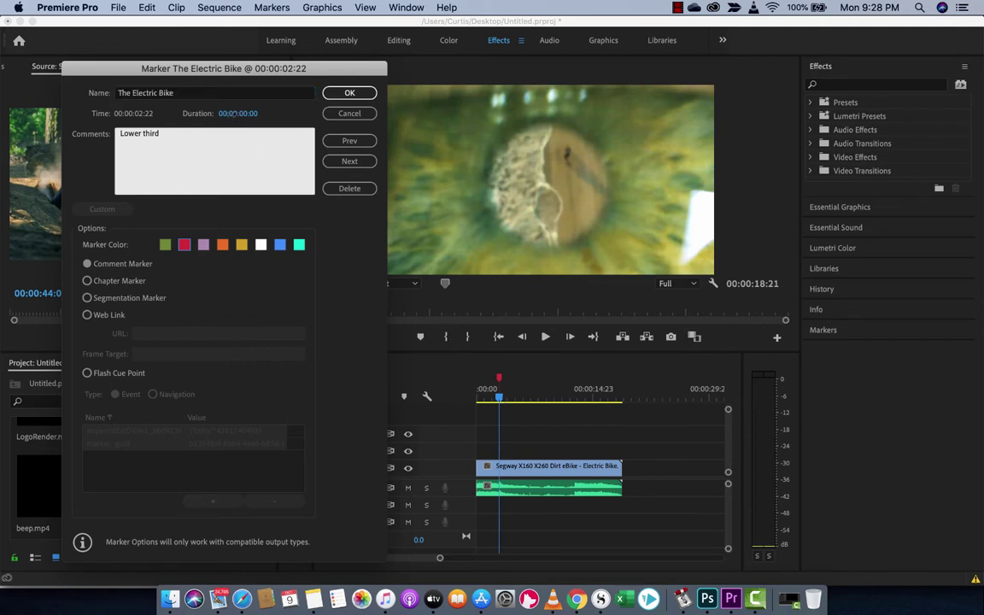
pyautogui.moveTo(265, 113); pyautogui.dragTo(297, 109)
pyautogui.click(343, 93)
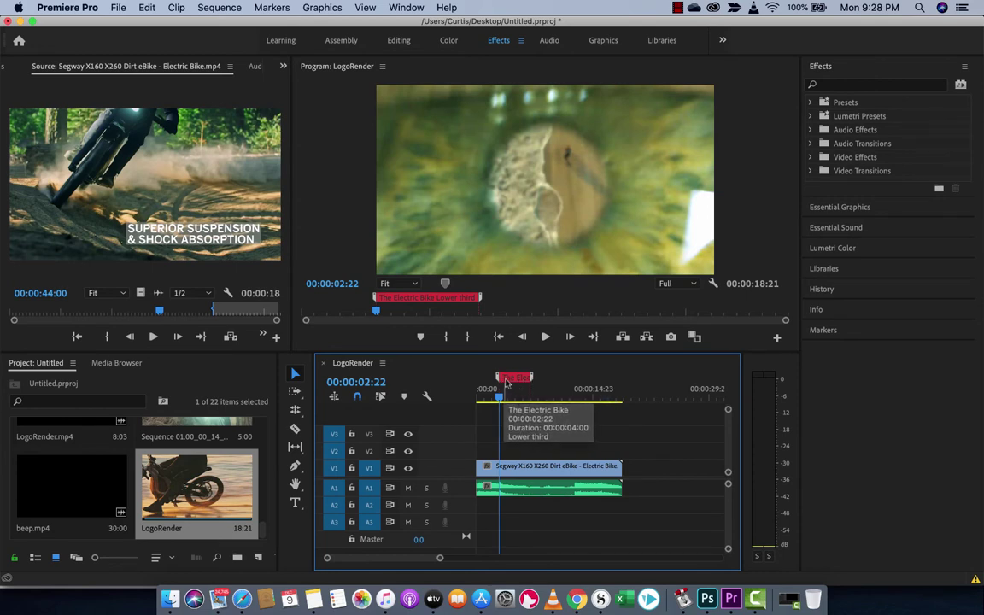
# - Stretch The Electric Bike marker longer, then move the playhead to the Segway title at 00:00:15:20
pyautogui.moveTo(532, 378)
pyautogui.mouseDown()
pyautogui.moveTo(602, 379)
pyautogui.moveTo(553, 384)
pyautogui.mouseUp()
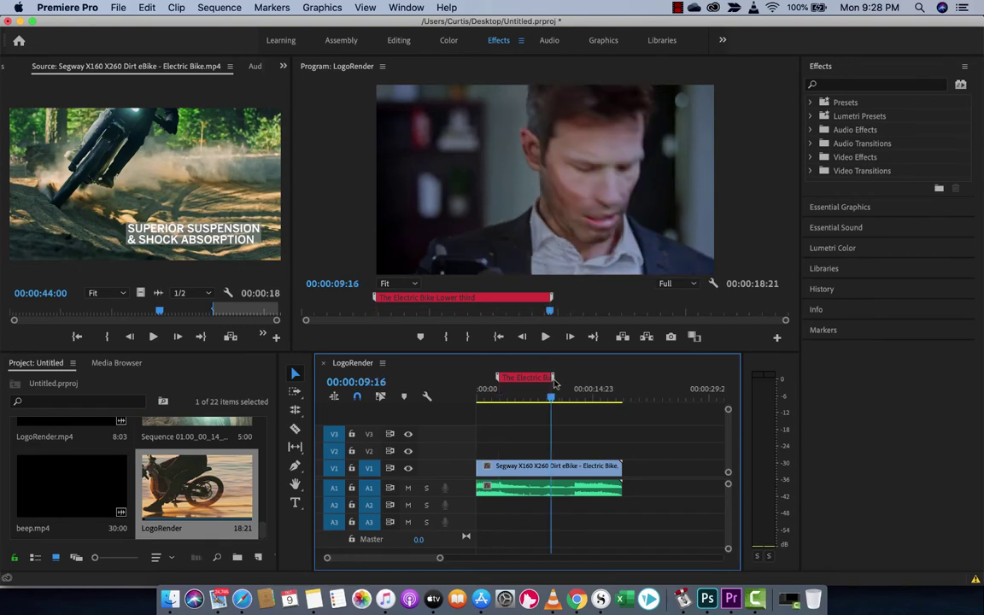
pyautogui.click(504, 398)
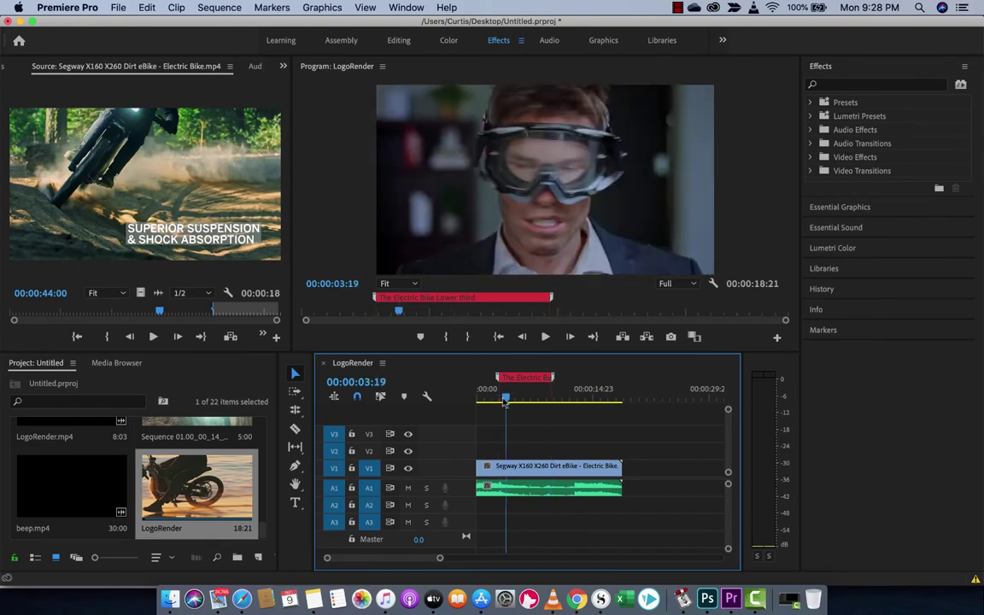
pyautogui.moveTo(509, 401); pyautogui.dragTo(550, 402)
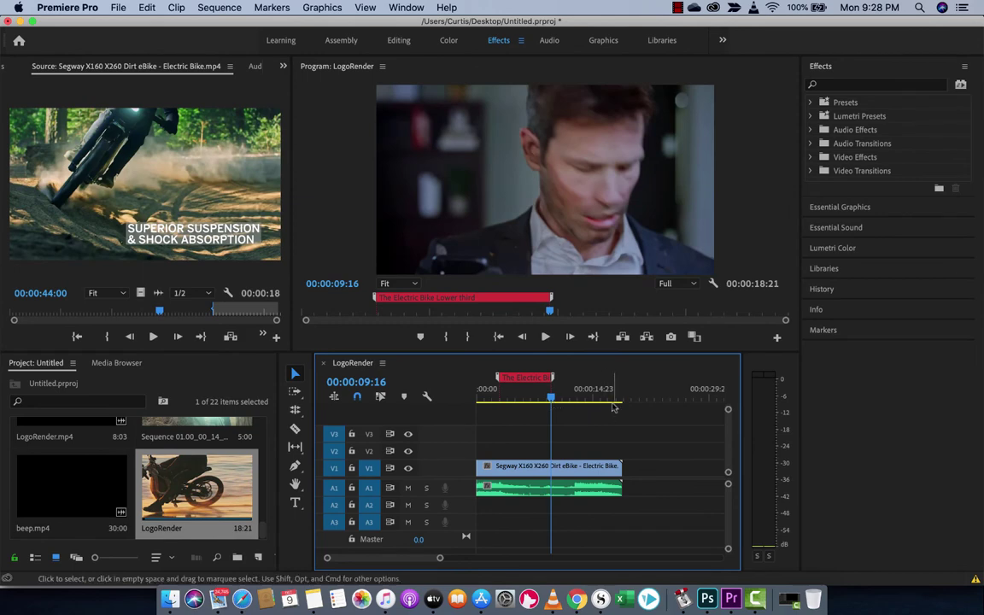
pyautogui.moveTo(608, 399); pyautogui.dragTo(600, 395)
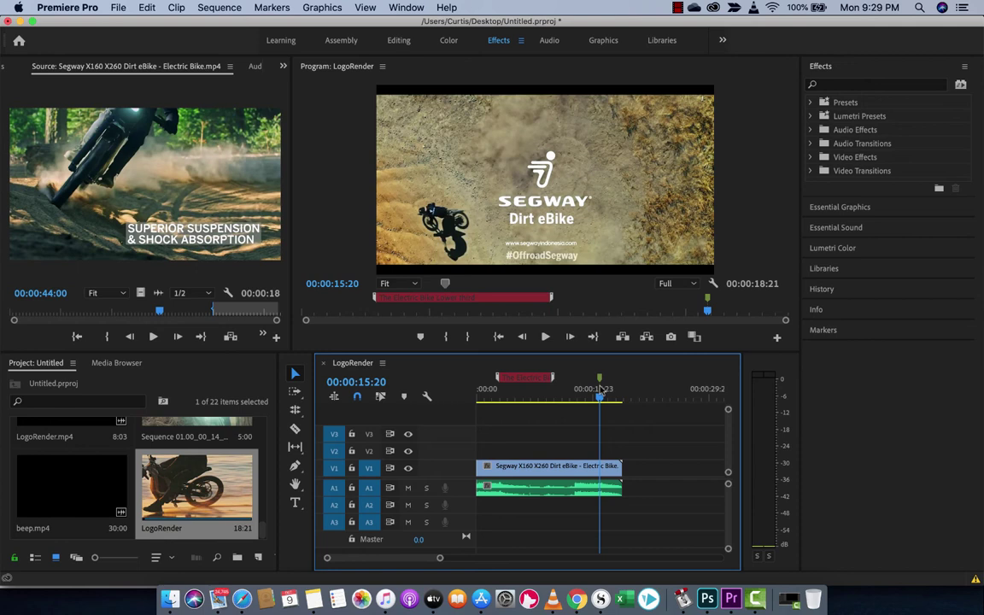
# - Add an orange 00:00:03:08 marker at 00:00:15:20, then rewind the source clip to its start
pyautogui.press('m')
pyautogui.press('m')
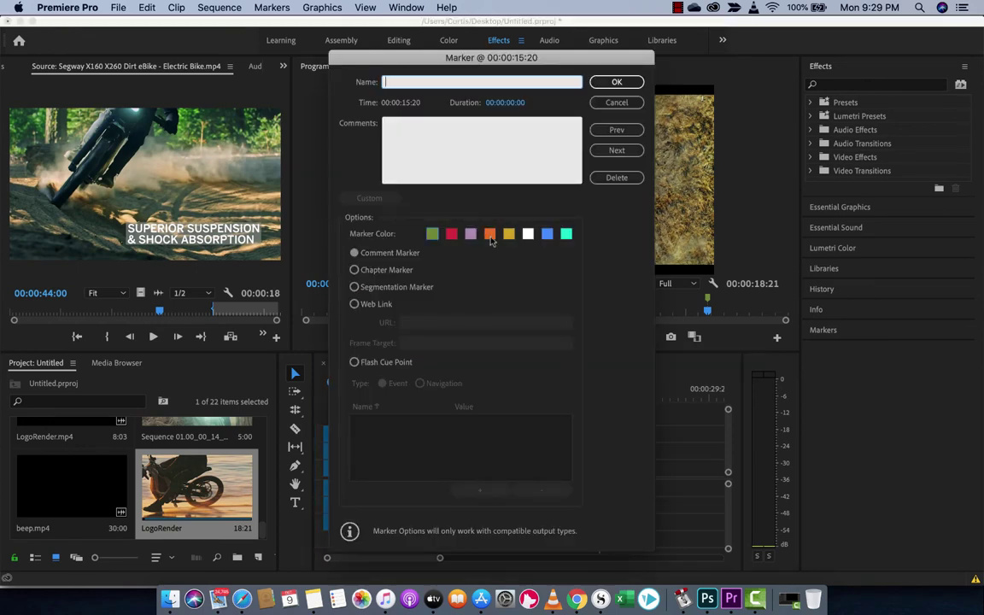
pyautogui.click(507, 146)
pyautogui.moveTo(501, 110)
pyautogui.mouseDown()
pyautogui.moveTo(521, 110)
pyautogui.moveTo(504, 96)
pyautogui.mouseUp()
pyautogui.click(617, 82)
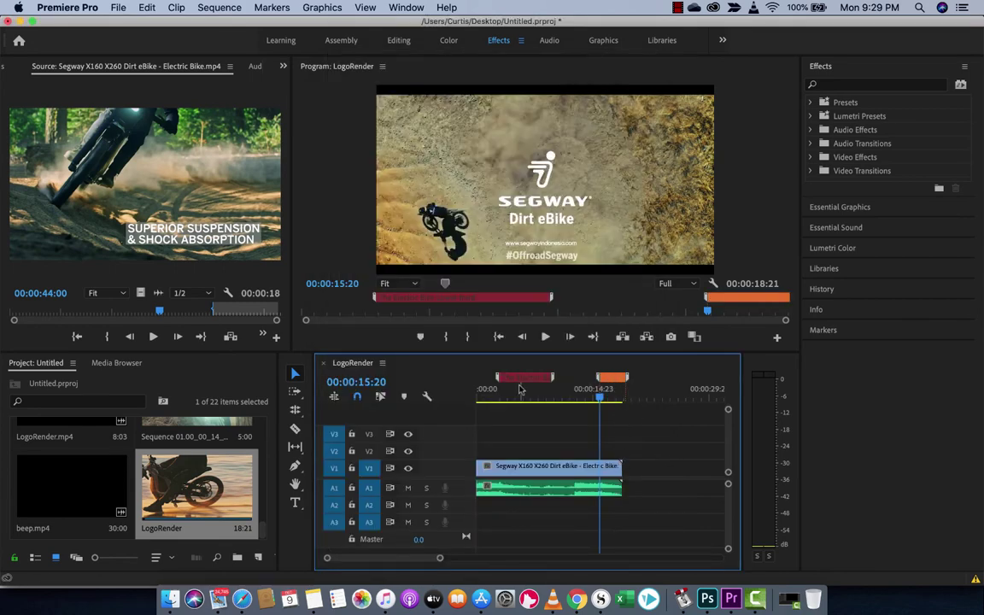
pyautogui.moveTo(159, 314); pyautogui.dragTo(4, 320)
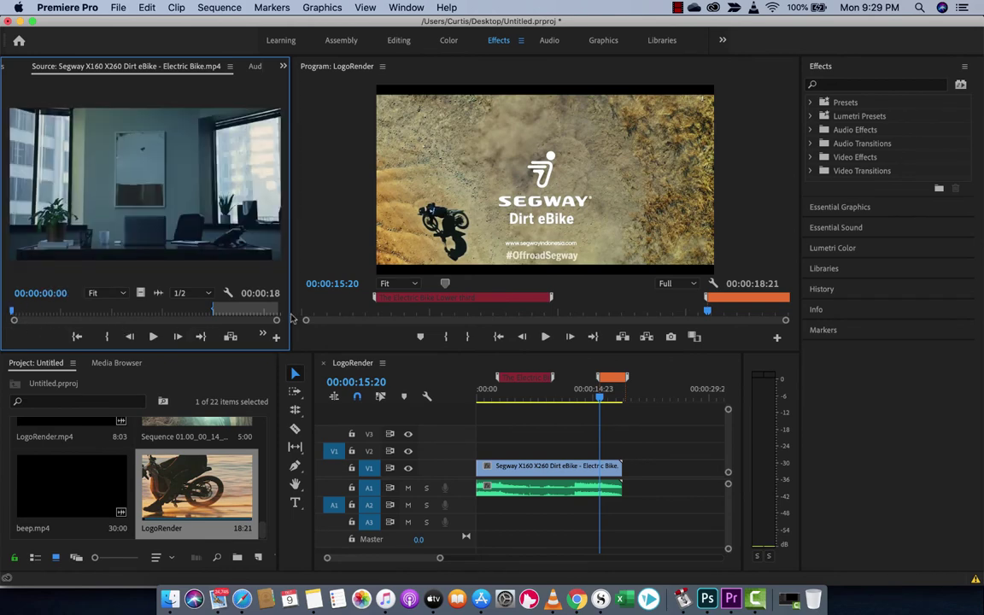
# - Mark the battery, 74.6-MILE RANGE and sunset riding shots in the source clip
pyautogui.click(179, 465)
pyautogui.hotkey('shift', '3')
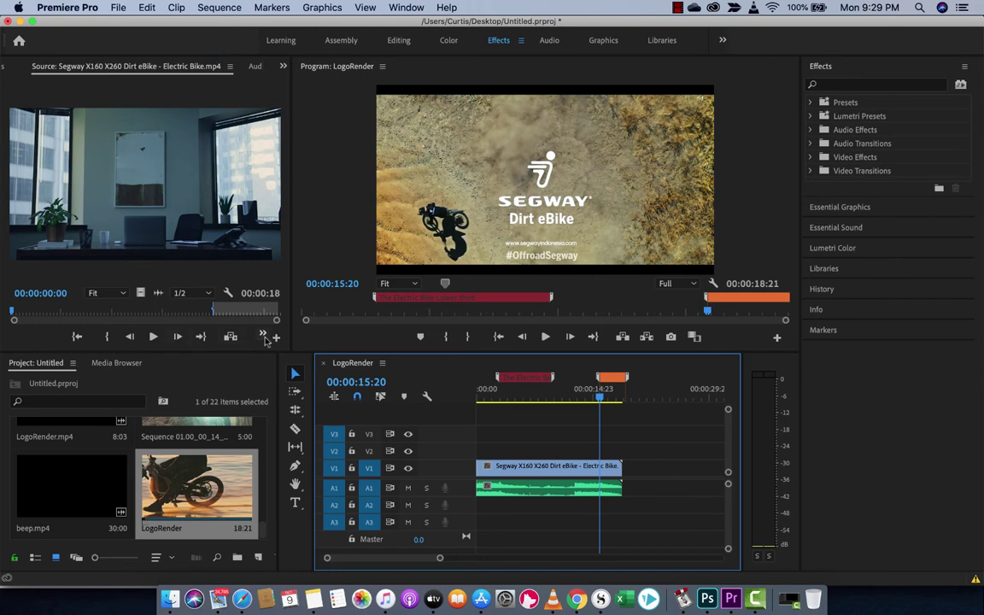
pyautogui.click(28, 312)
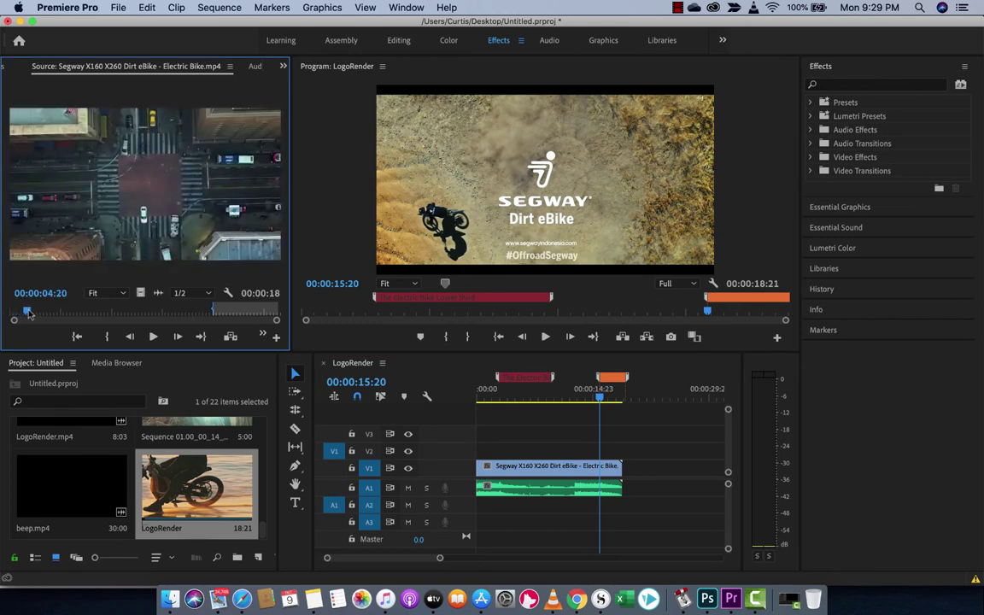
pyautogui.moveTo(29, 312); pyautogui.dragTo(56, 312)
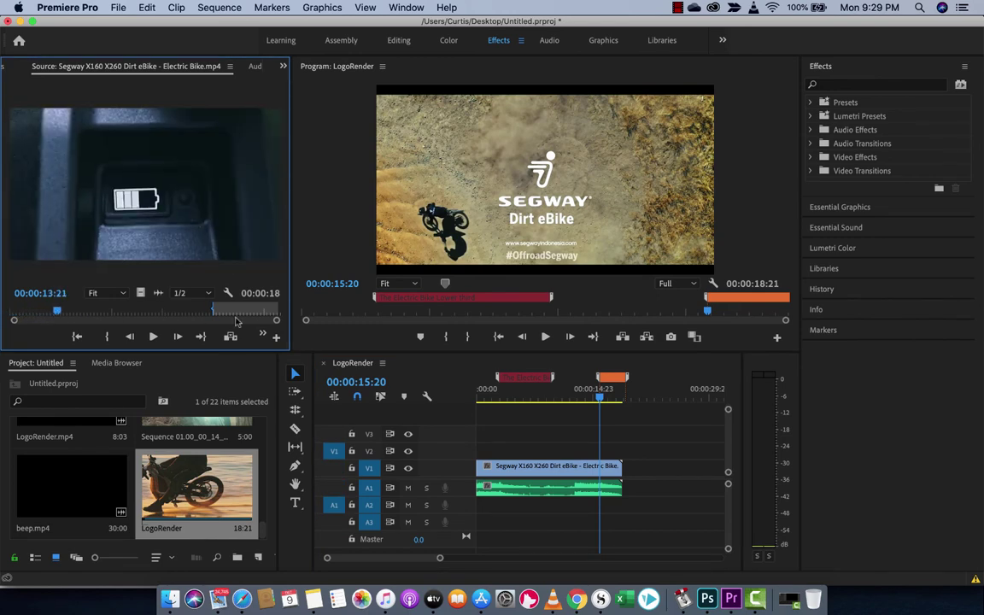
pyautogui.click(264, 337)
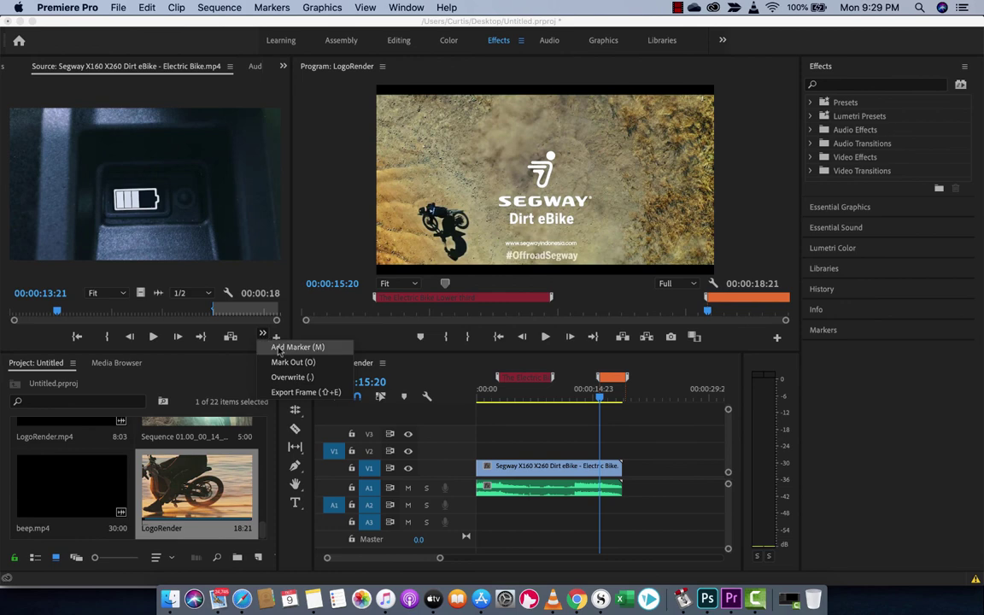
pyautogui.click(275, 347)
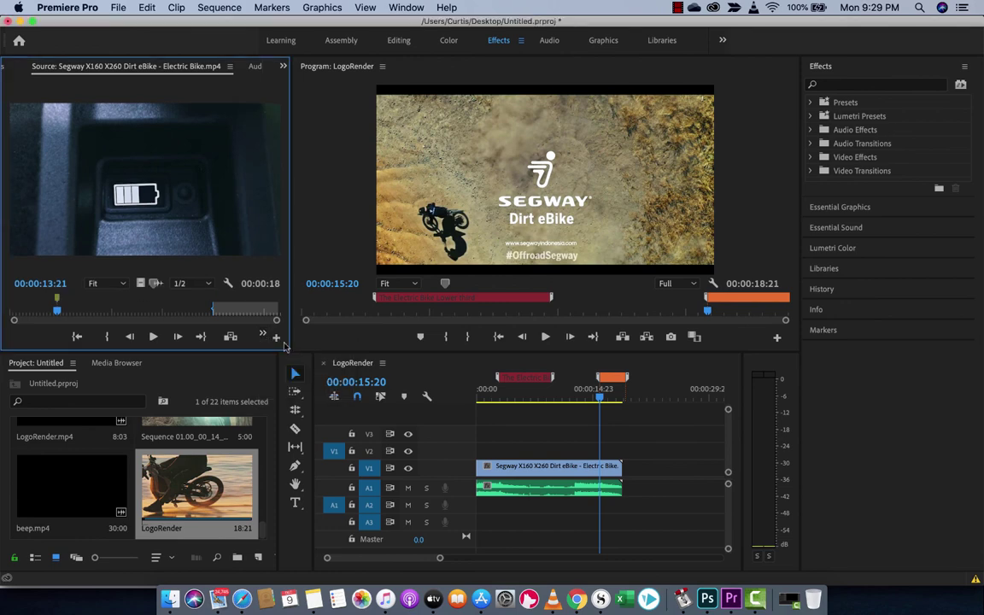
pyautogui.moveTo(59, 312); pyautogui.dragTo(111, 312)
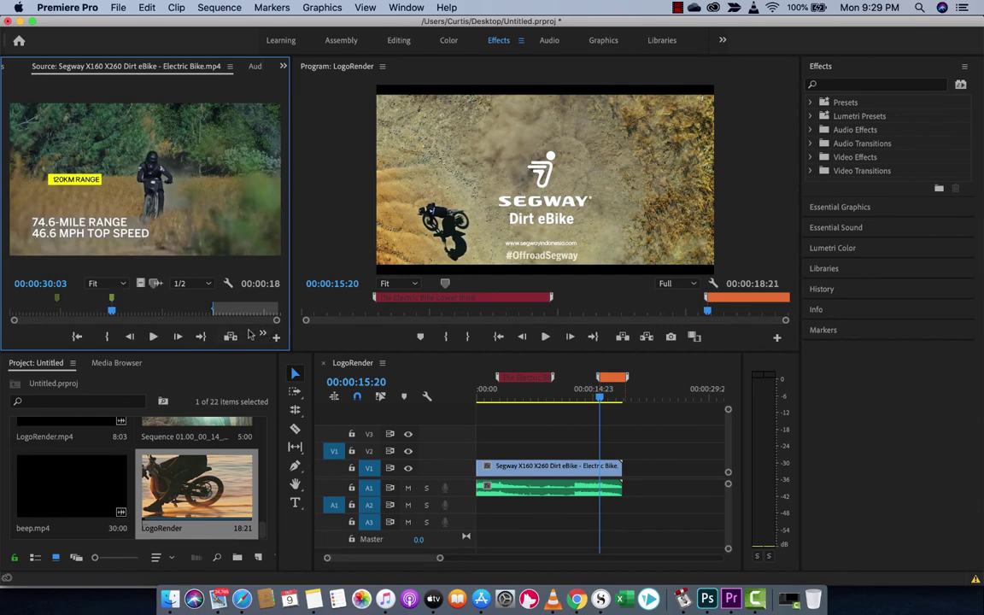
pyautogui.press('m')
pyautogui.moveTo(114, 314); pyautogui.dragTo(197, 314)
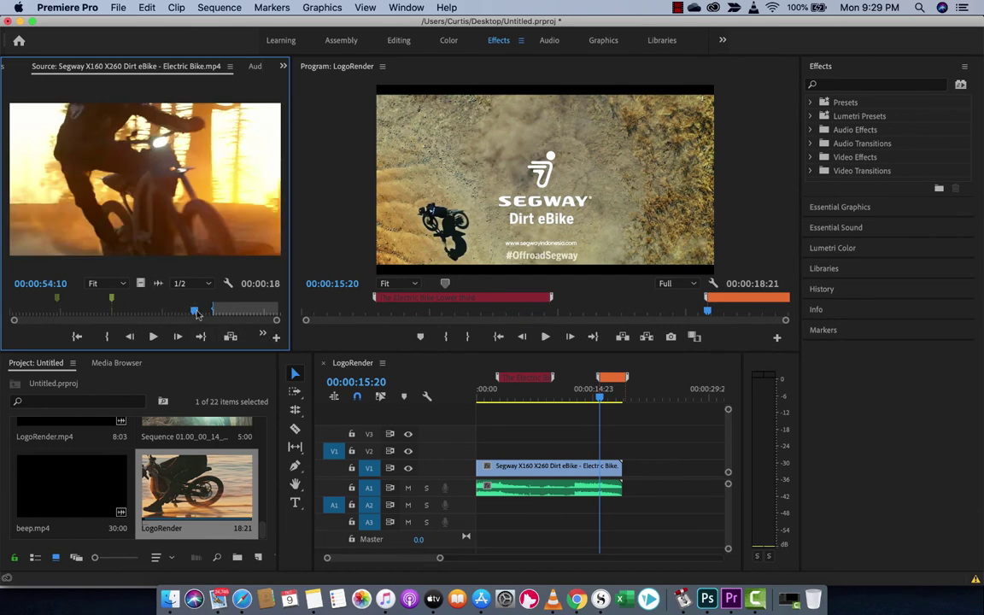
pyautogui.press('m')
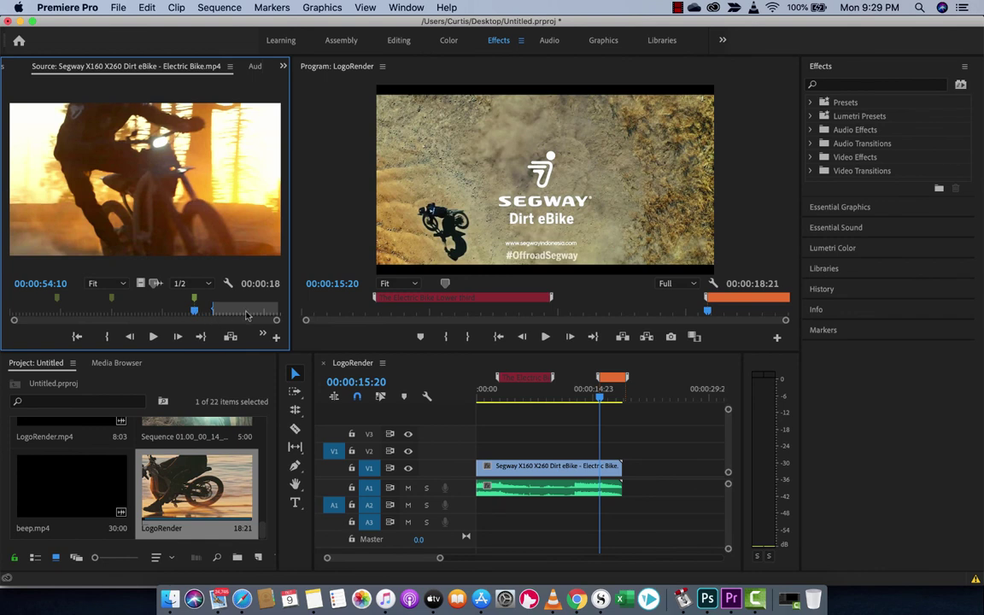